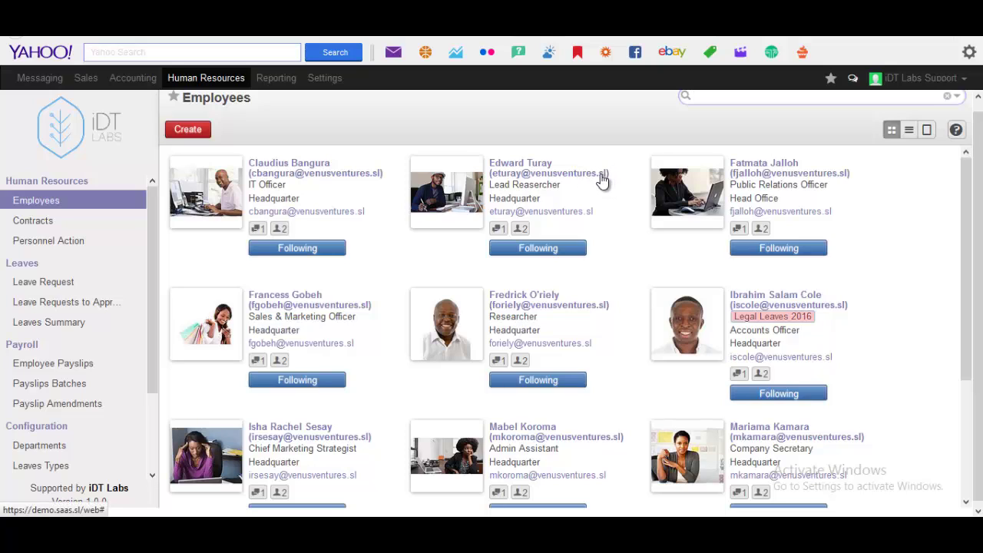
- Copy the work e-mail from the Lead Reasercher's employee record and log out of the support account
{"action": "left_click", "coordinate": [572, 176]}
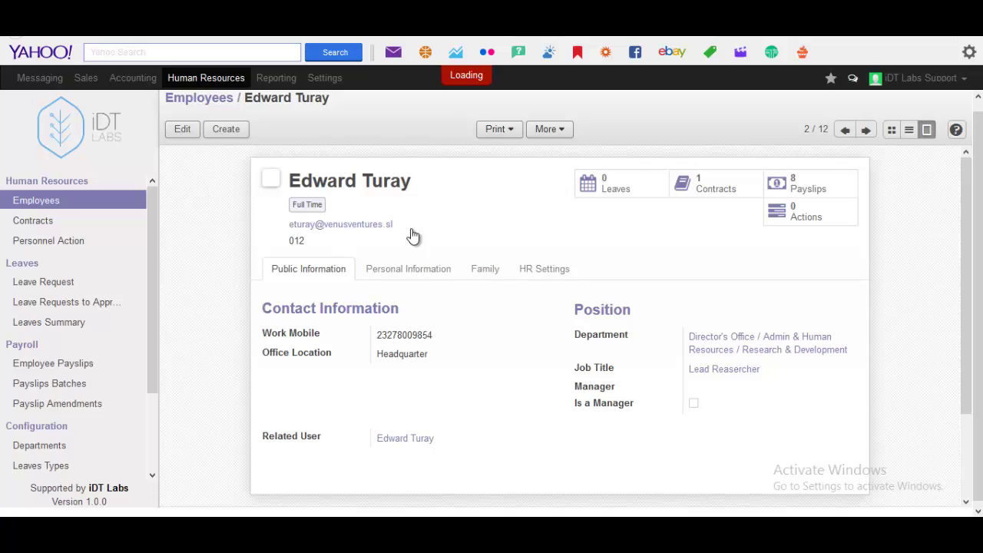
{"action": "left_click_drag", "start_coordinate": [454, 234], "coordinate": [338, 224]}
{"action": "key", "text": "ctrl+c"}
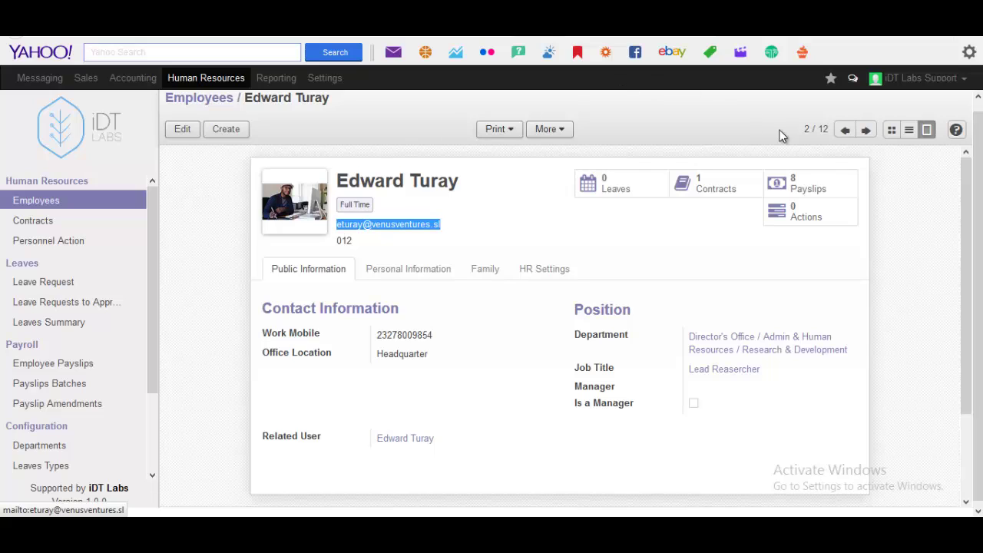
{"action": "left_click", "coordinate": [968, 83]}
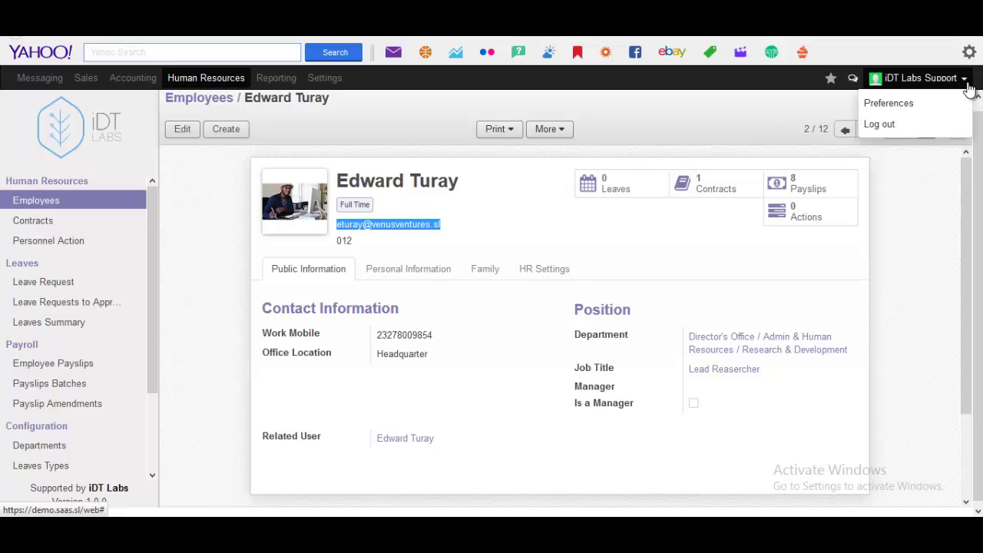
{"action": "left_click", "coordinate": [885, 128]}
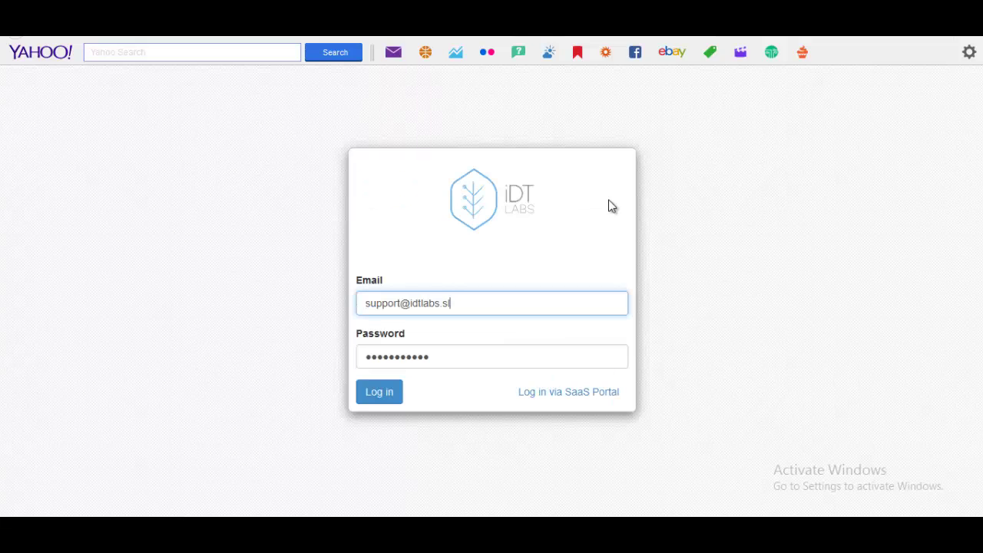
- Log in with the copied employee e-mail and the account password without saving the login, and open Human Resources
{"action": "triple_click", "coordinate": [470, 303]}
{"action": "key", "text": "ctrl+v"}
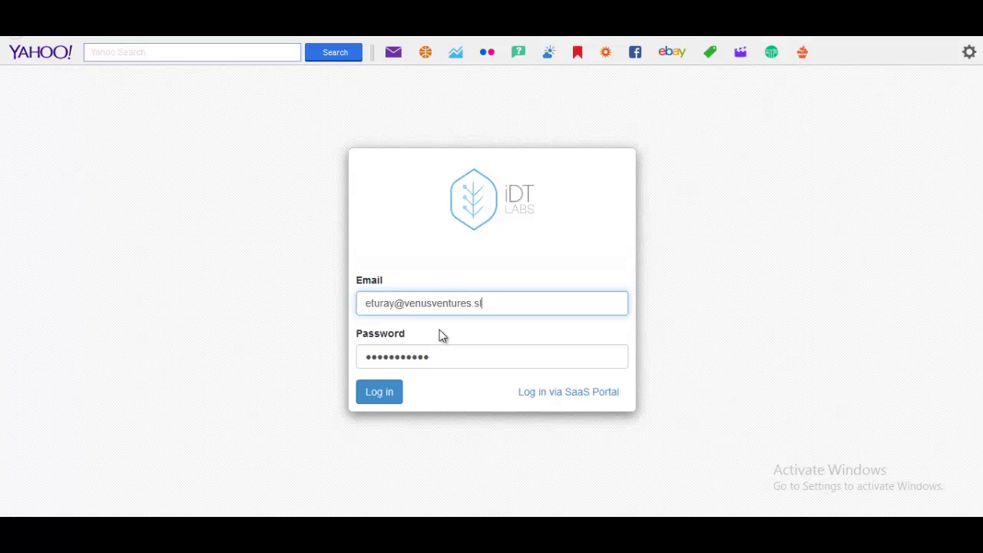
{"action": "left_click", "coordinate": [436, 358]}
{"action": "triple_click", "coordinate": [436, 359]}
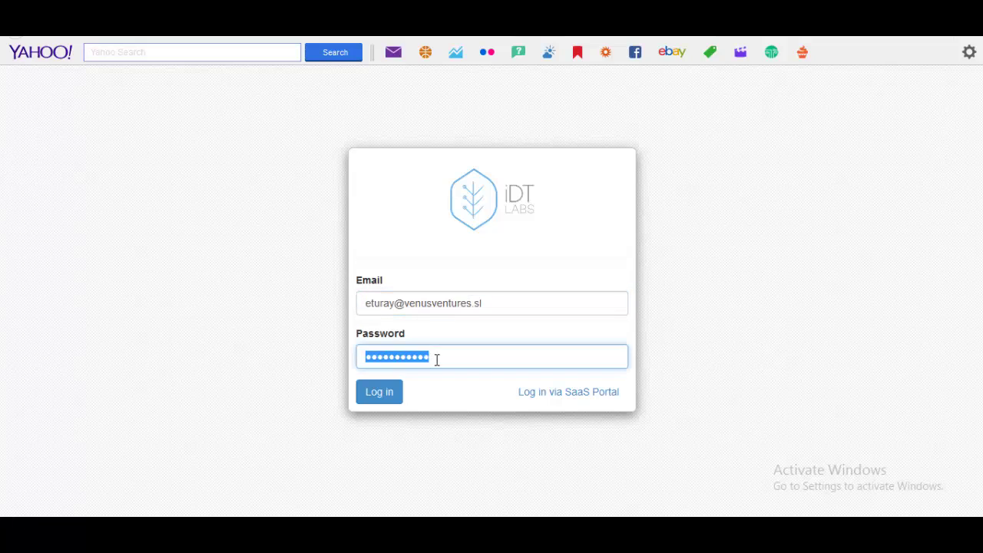
{"action": "type", "text": "•••"}
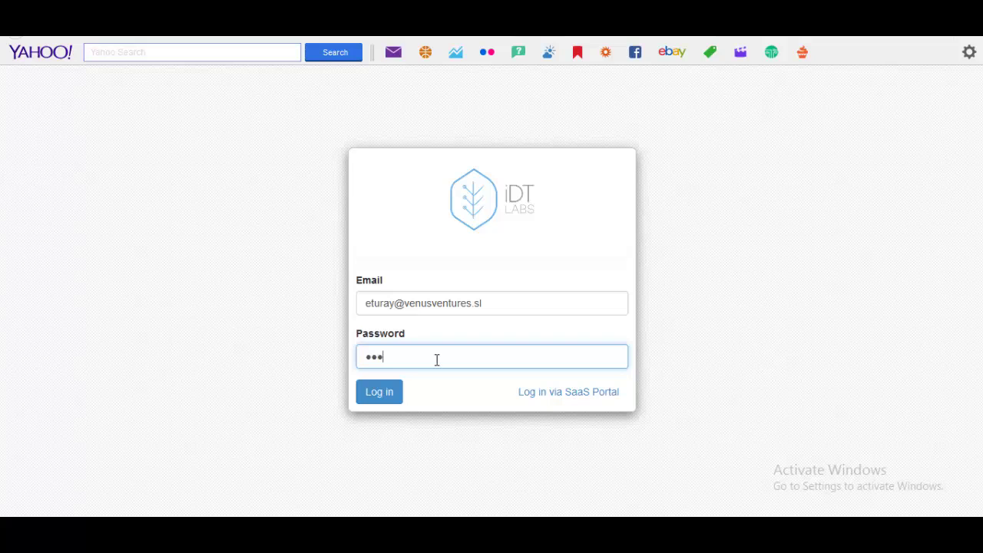
{"action": "left_click", "coordinate": [381, 391]}
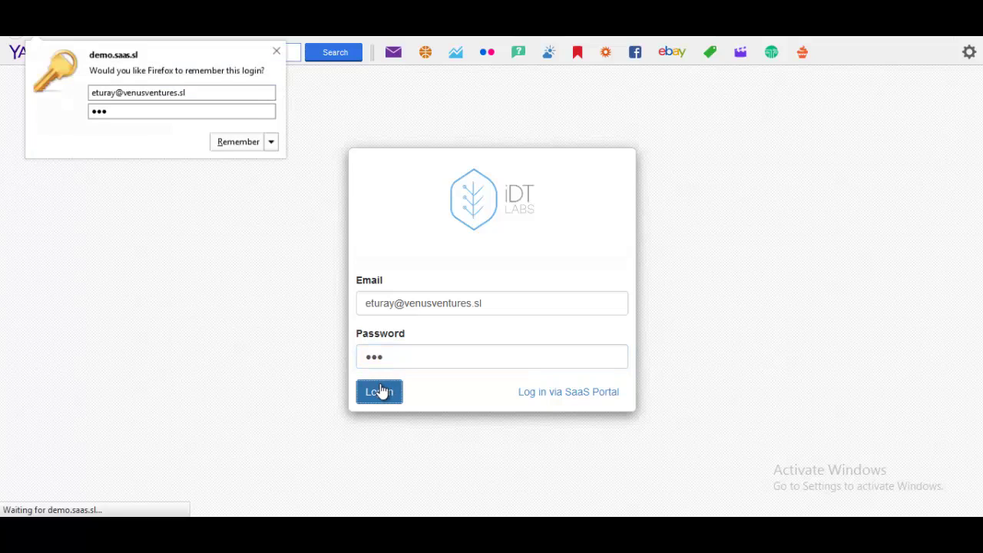
{"action": "left_click", "coordinate": [279, 50]}
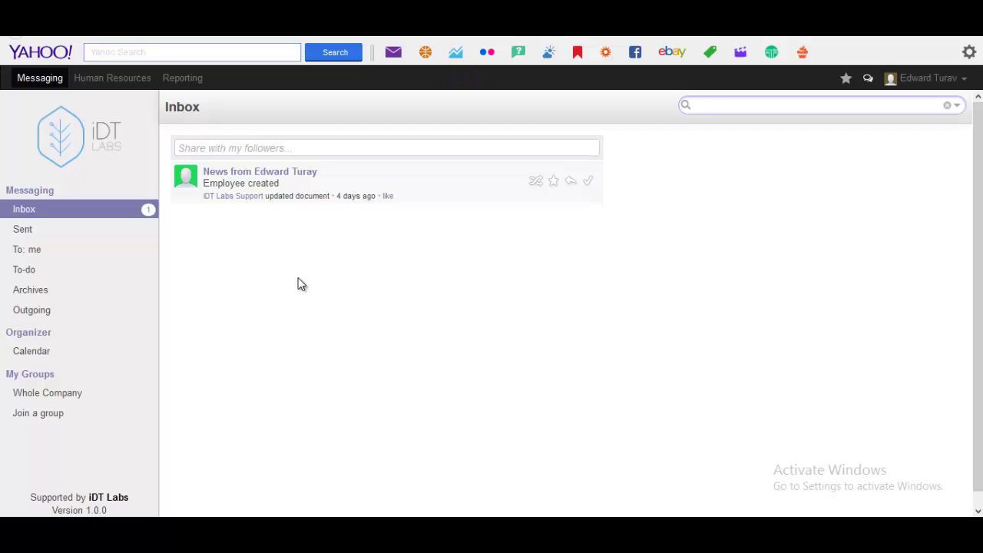
{"action": "left_click", "coordinate": [144, 82]}
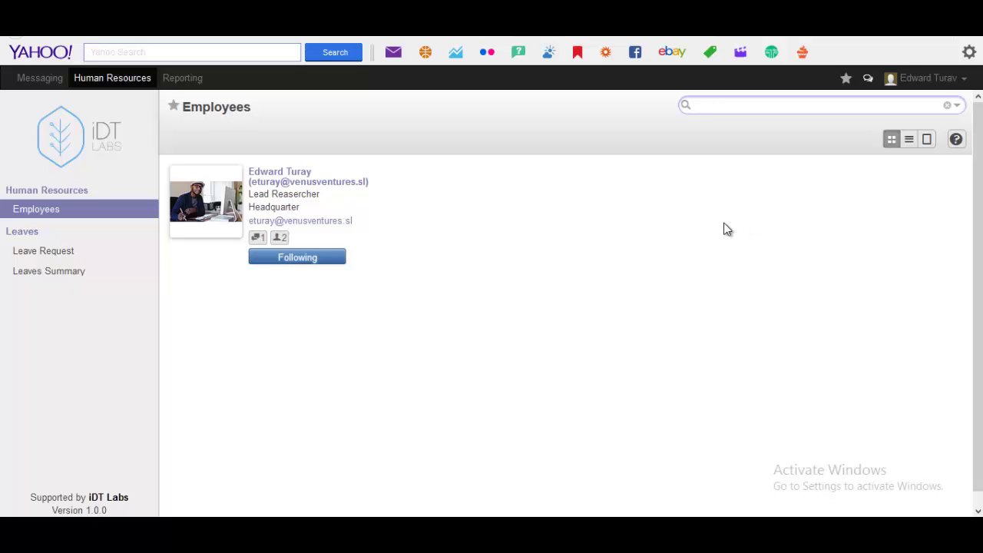
- Change the employee's account password in the user preferences, entering the old password and the new password with its confirmation
{"action": "left_click", "coordinate": [965, 81]}
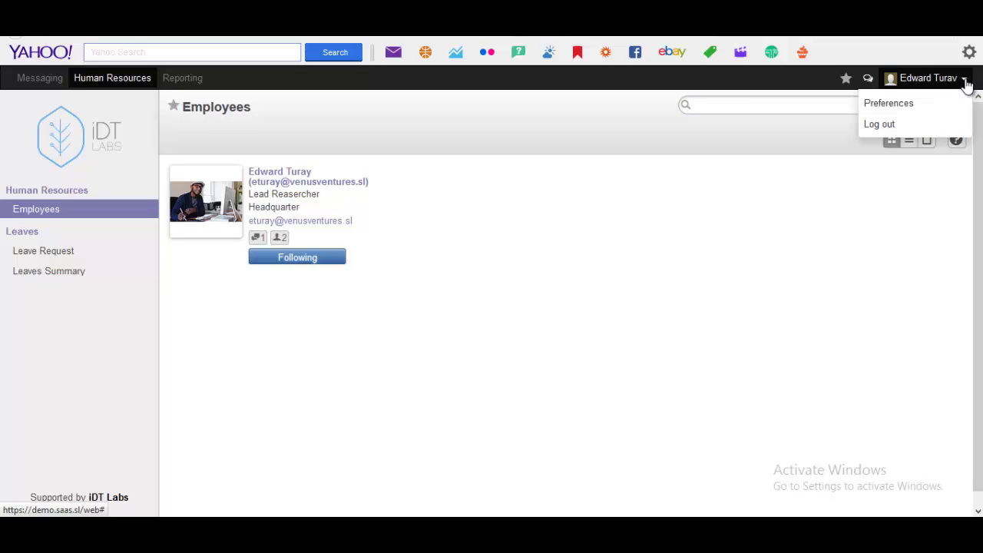
{"action": "left_click", "coordinate": [901, 100]}
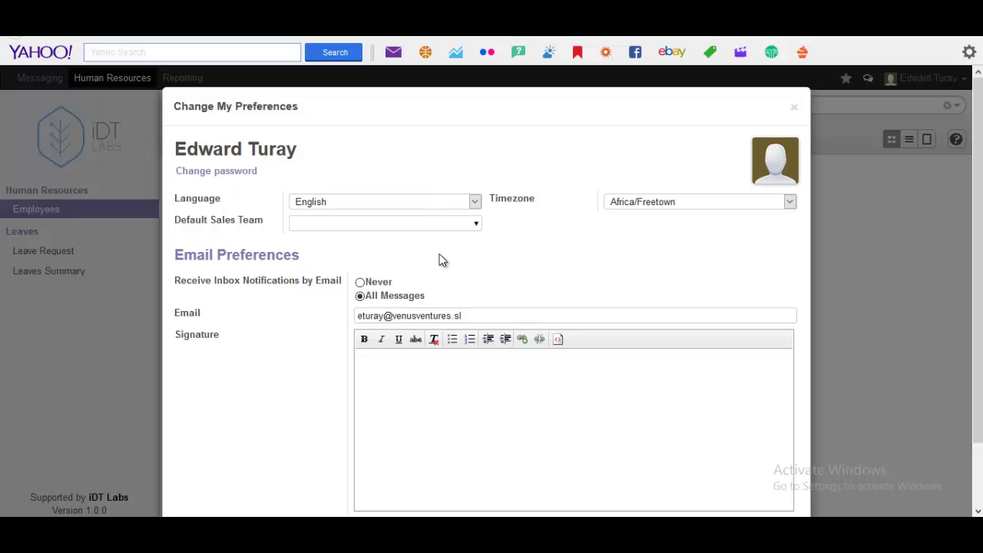
{"action": "left_click", "coordinate": [224, 173]}
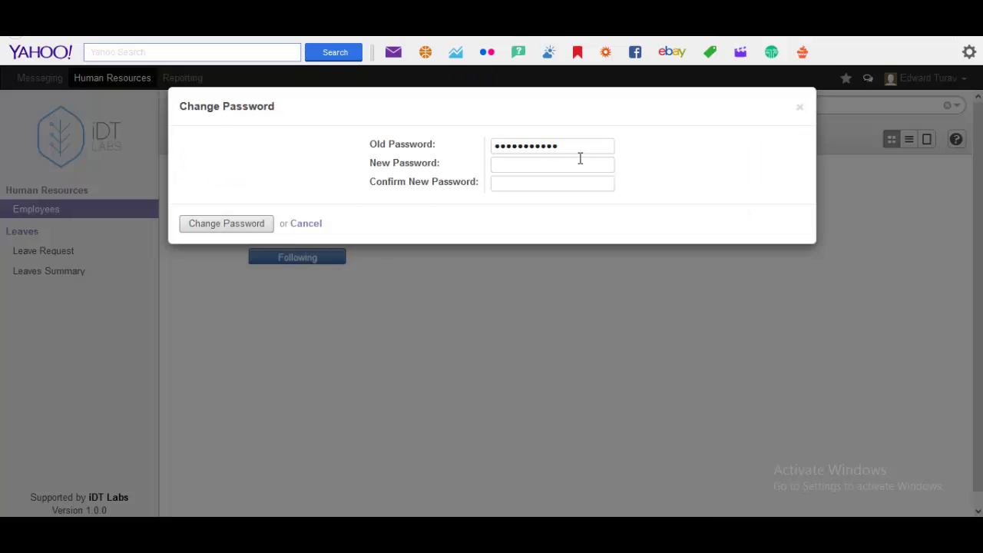
{"action": "left_click_drag", "start_coordinate": [579, 147], "coordinate": [484, 149]}
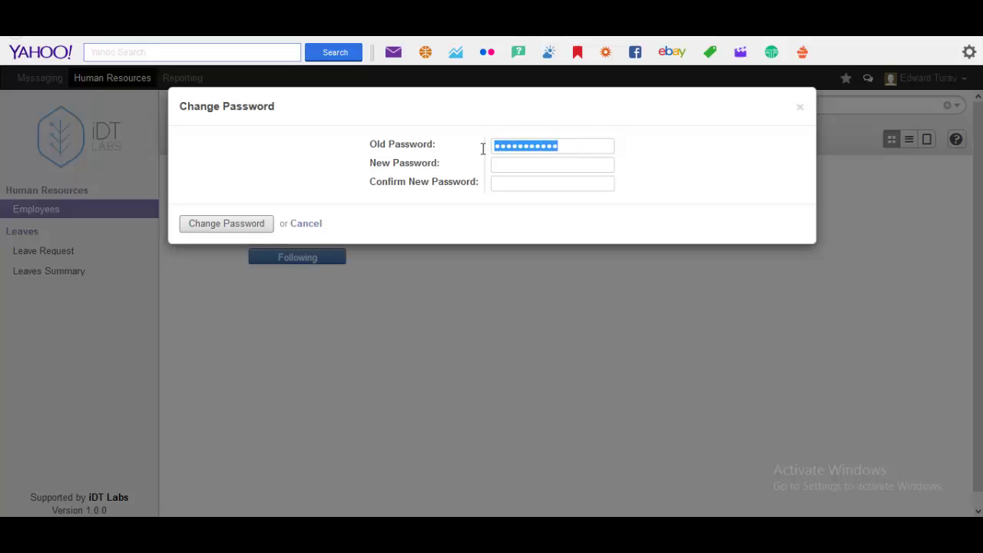
{"action": "type", "text": "•••"}
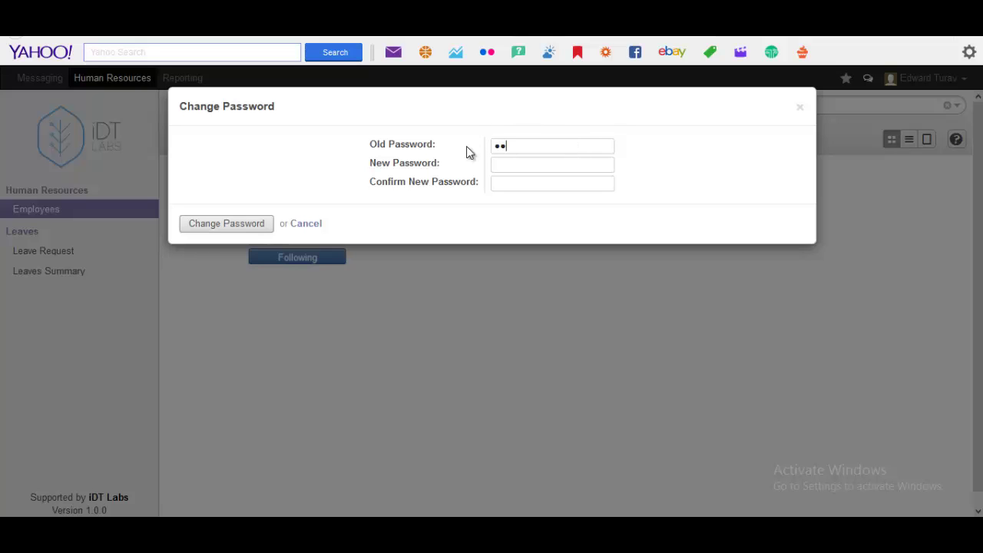
{"action": "left_click", "coordinate": [514, 163]}
{"action": "type", "text": "••••••••••"}
{"action": "left_click", "coordinate": [519, 181]}
{"action": "type", "text": "•••••••••"}
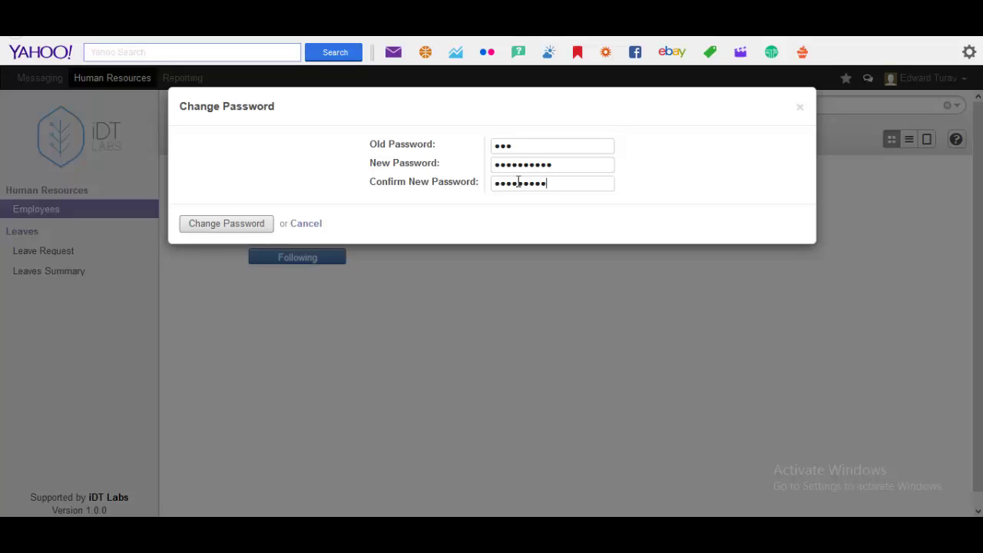
{"action": "type", "text": "•"}
{"action": "left_click", "coordinate": [229, 225]}
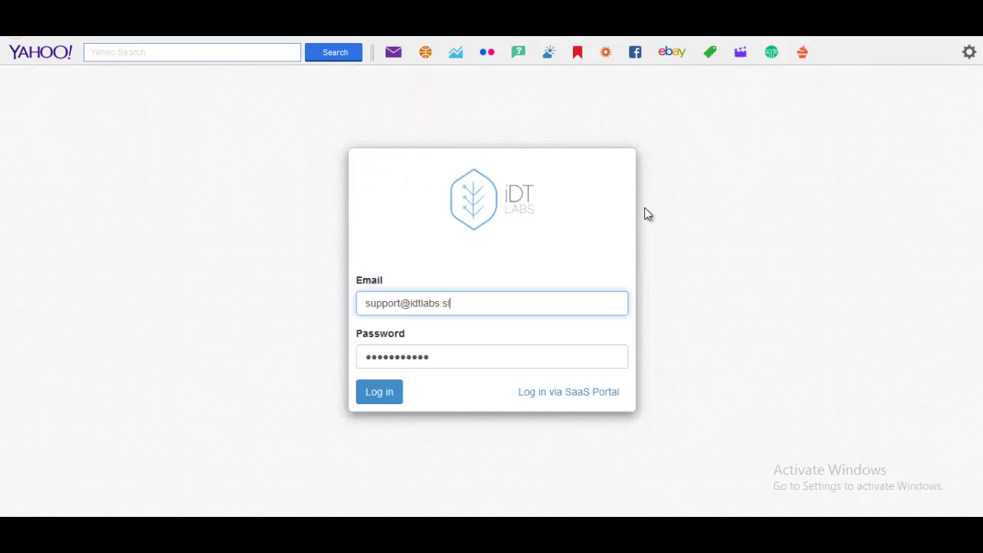
- Log back in with the employee's e-mail and new password without saving the login, and return to Human Resources
{"action": "left_click", "coordinate": [465, 303]}
{"action": "left_click_drag", "start_coordinate": [466, 302], "coordinate": [361, 300]}
{"action": "key", "text": "ctrl+v"}
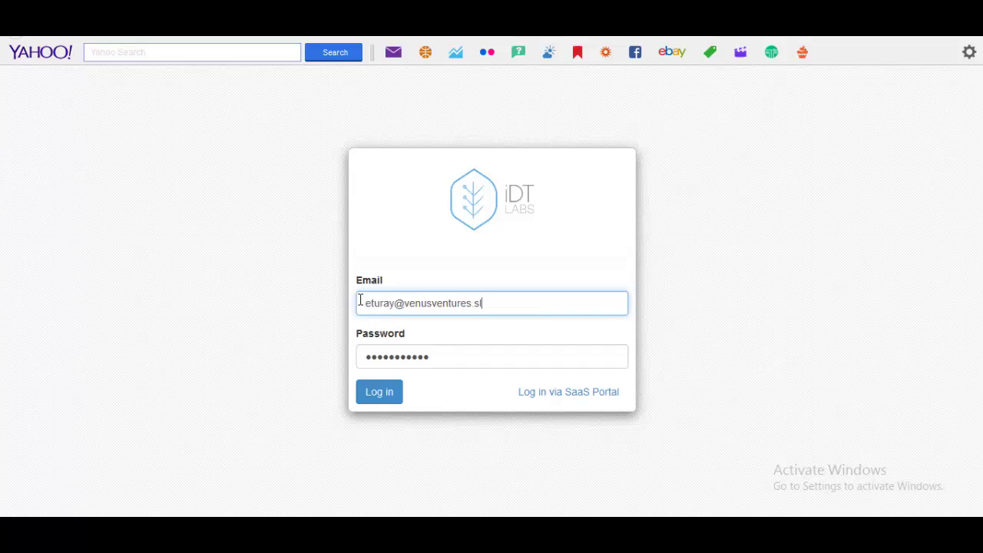
{"action": "left_click_drag", "start_coordinate": [437, 355], "coordinate": [353, 355]}
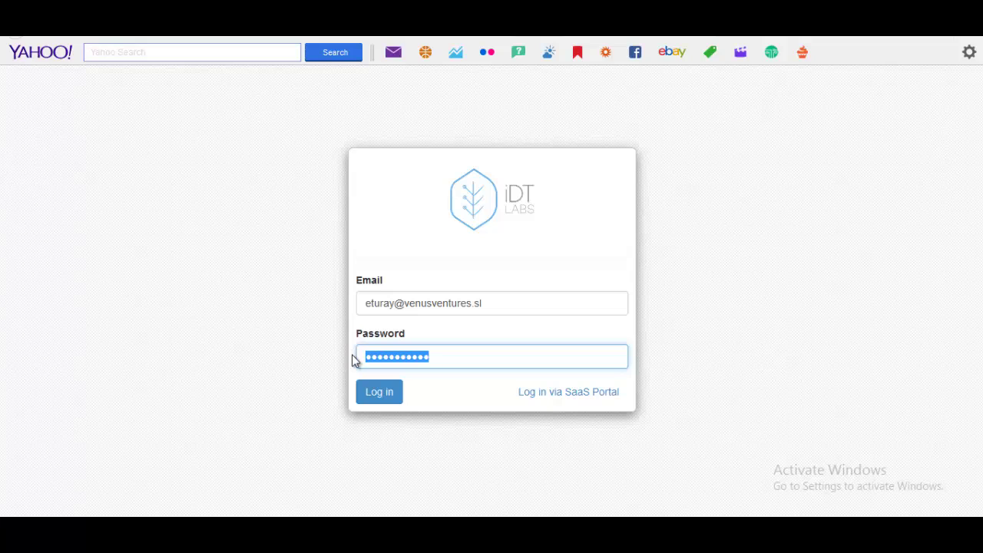
{"action": "type", "text": "•••••••"}
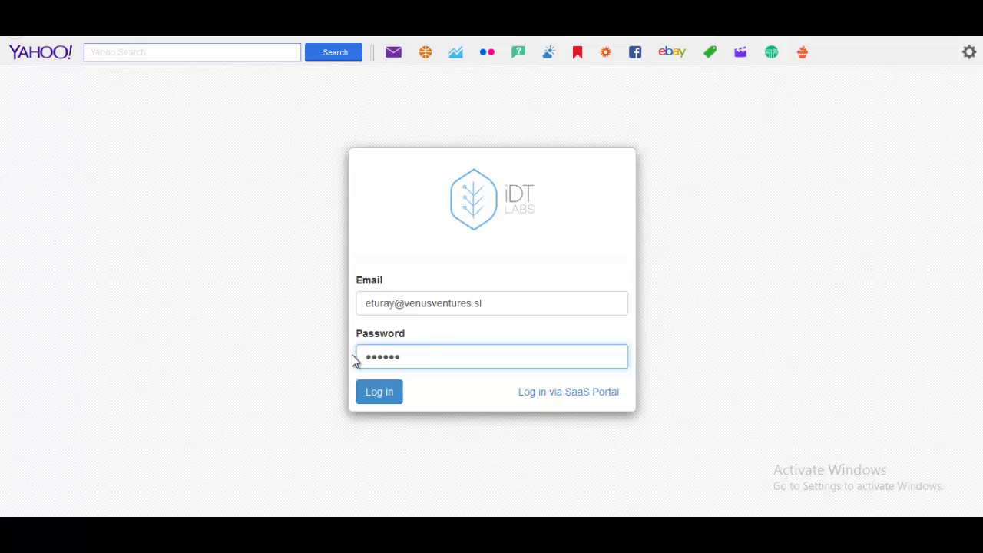
{"action": "type", "text": "•••"}
{"action": "left_click", "coordinate": [378, 394]}
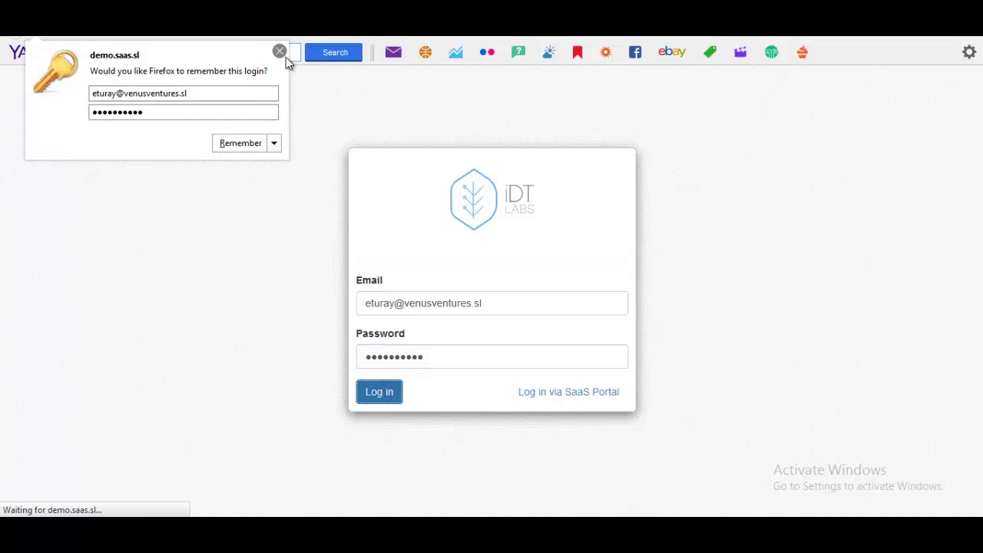
{"action": "left_click", "coordinate": [279, 52]}
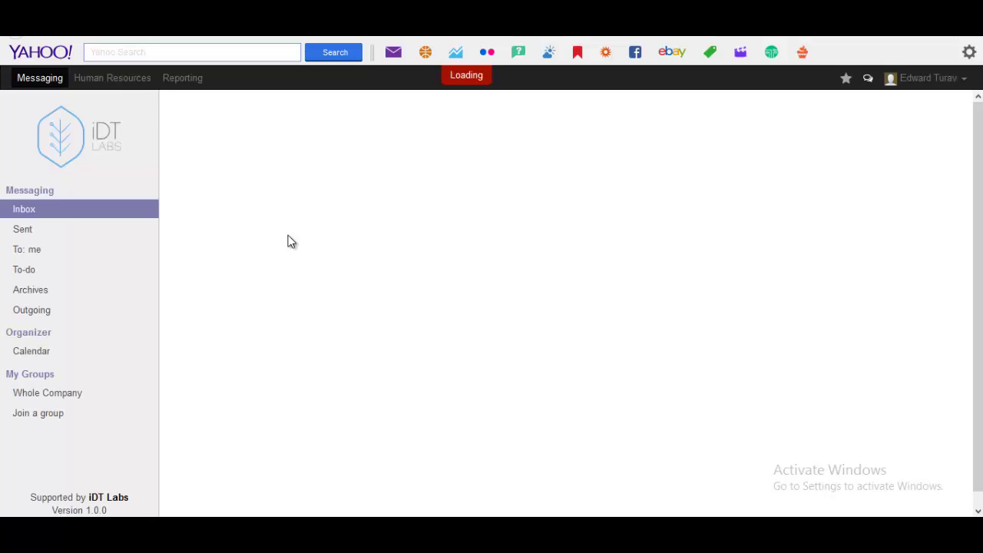
{"action": "left_click", "coordinate": [112, 80]}
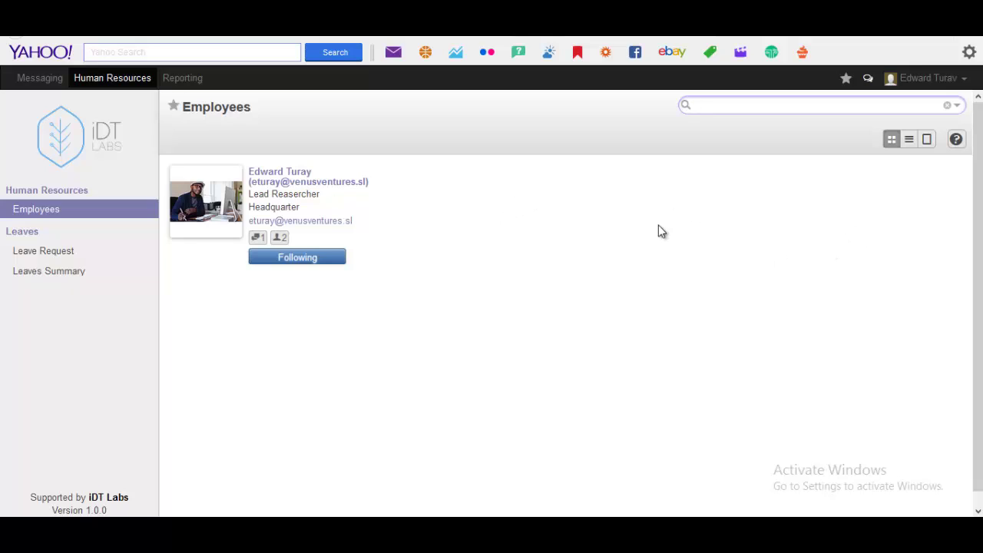
- Send iDT Labs Support the chat messages "Hi. Its been quite a while" and "How is work?", and close the chat
{"action": "left_click", "coordinate": [868, 80]}
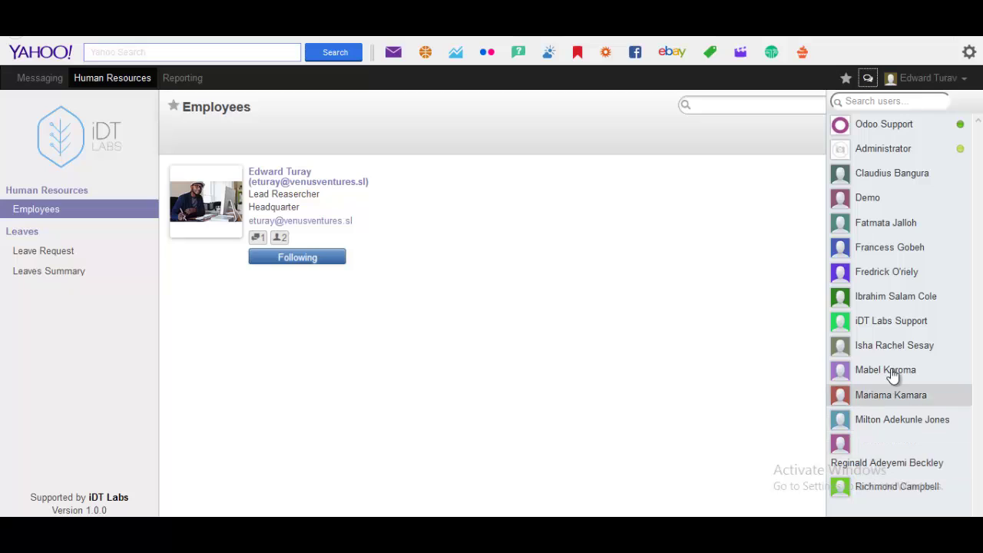
{"action": "left_click", "coordinate": [874, 323]}
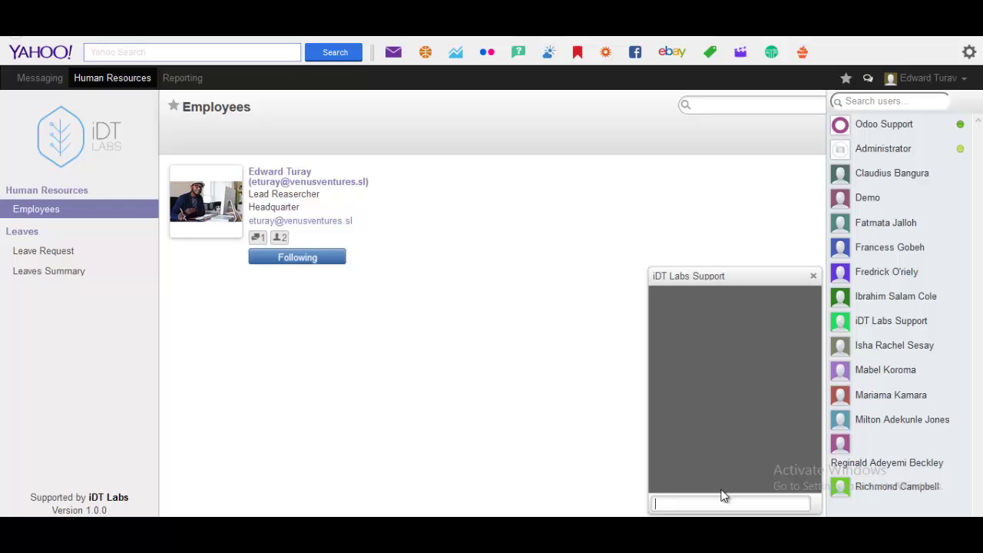
{"action": "type", "text": "Hi. Its been quite a while"}
{"action": "key", "text": "Return"}
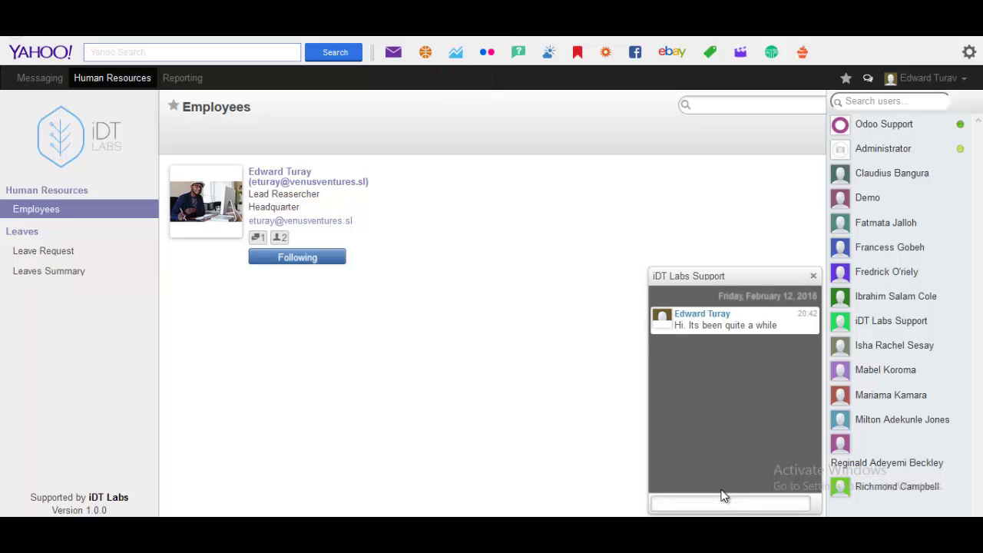
{"action": "type", "text": "How is work?"}
{"action": "key", "text": "Return"}
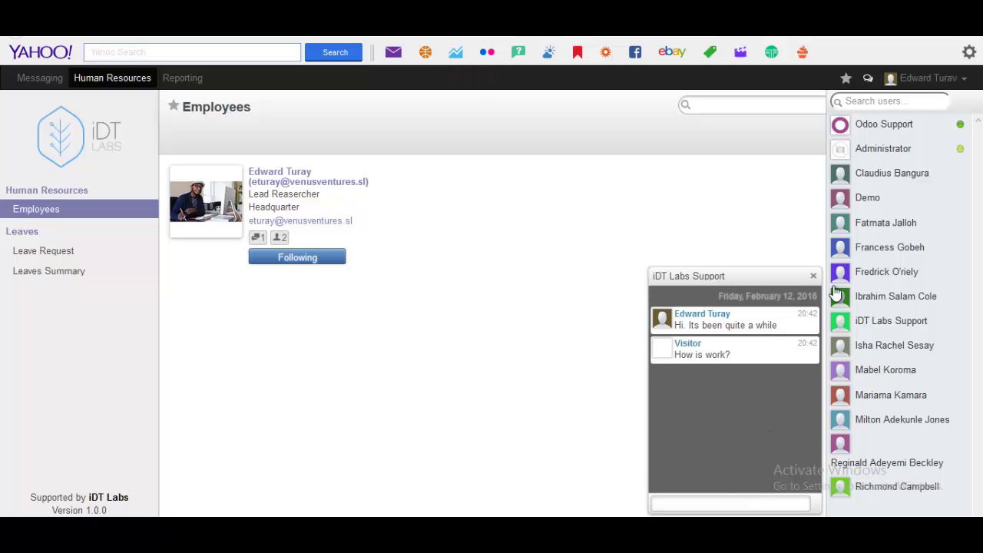
{"action": "left_click", "coordinate": [972, 276]}
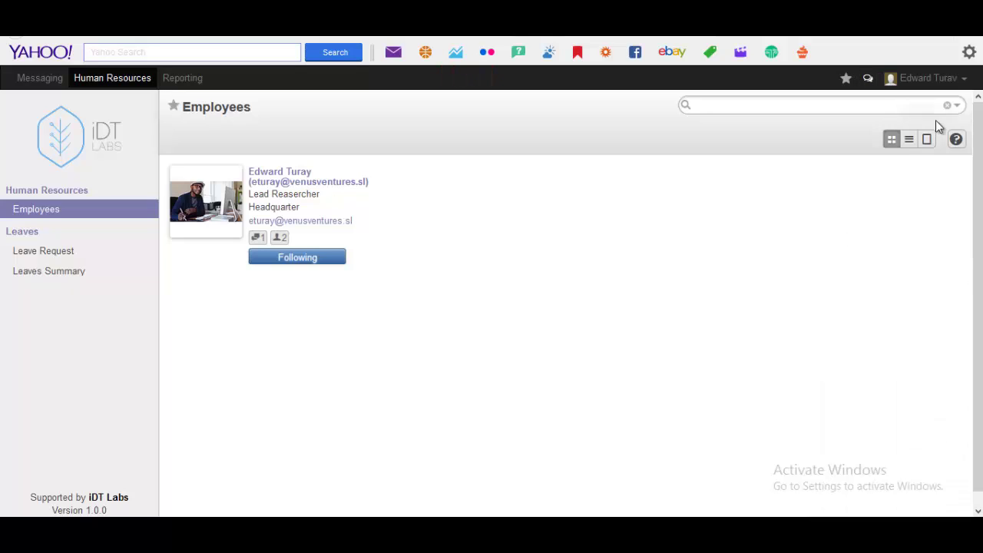
- Log out of the employee account and log back in as iDT Labs Support
{"action": "left_click", "coordinate": [961, 81]}
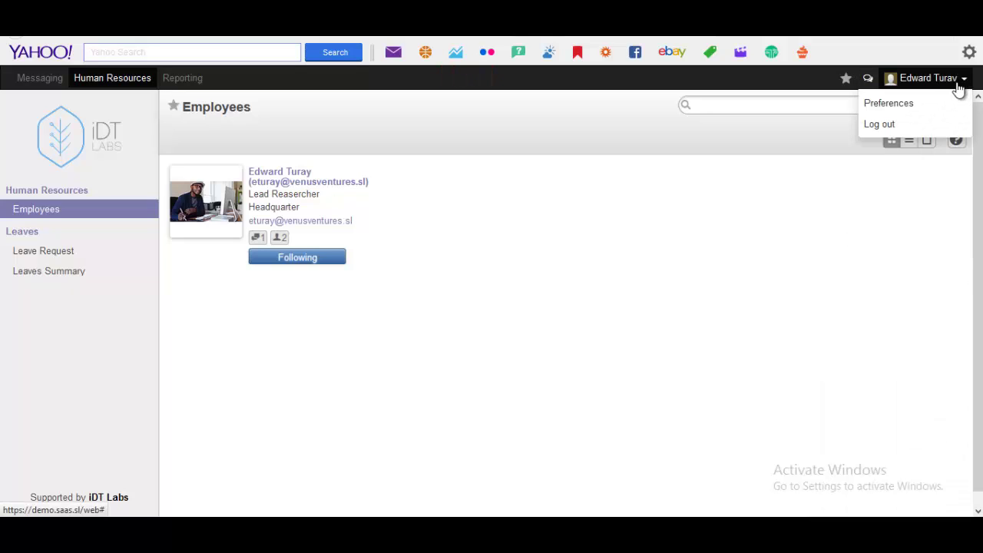
{"action": "left_click", "coordinate": [883, 124]}
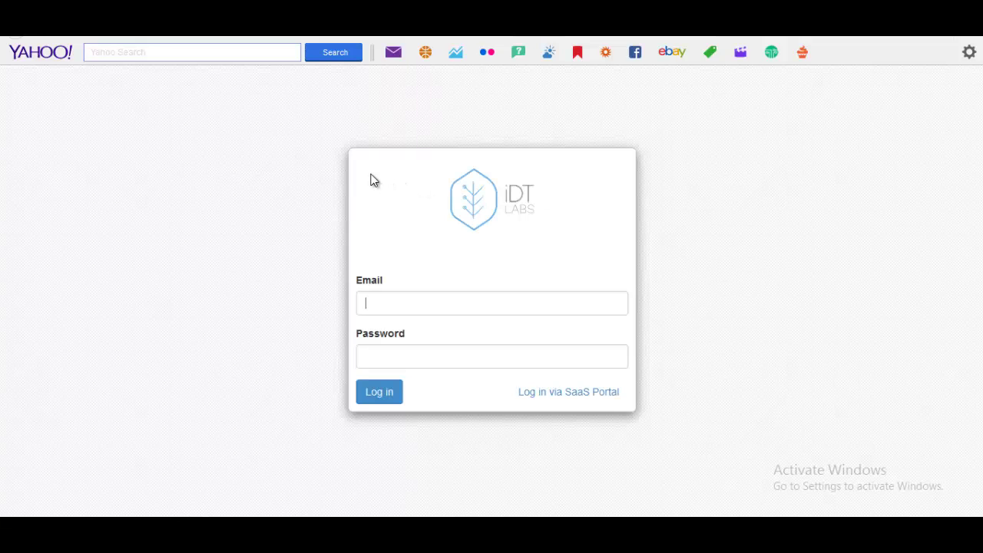
{"action": "left_click", "coordinate": [382, 395]}
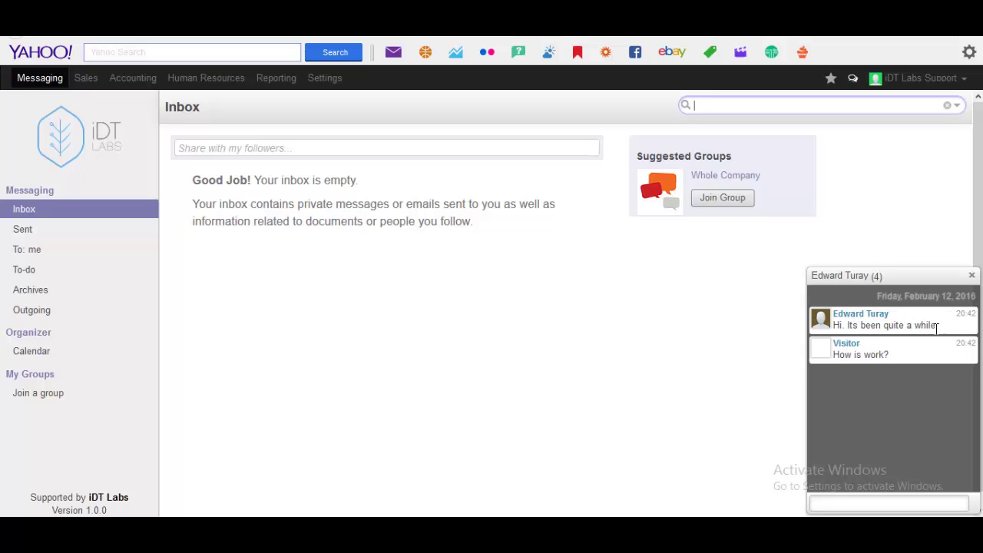
- Reply "Work is fine." to the employee's chat messages and close the conversation
{"action": "left_click", "coordinate": [840, 503]}
{"action": "type", "text": "Work is fine."}
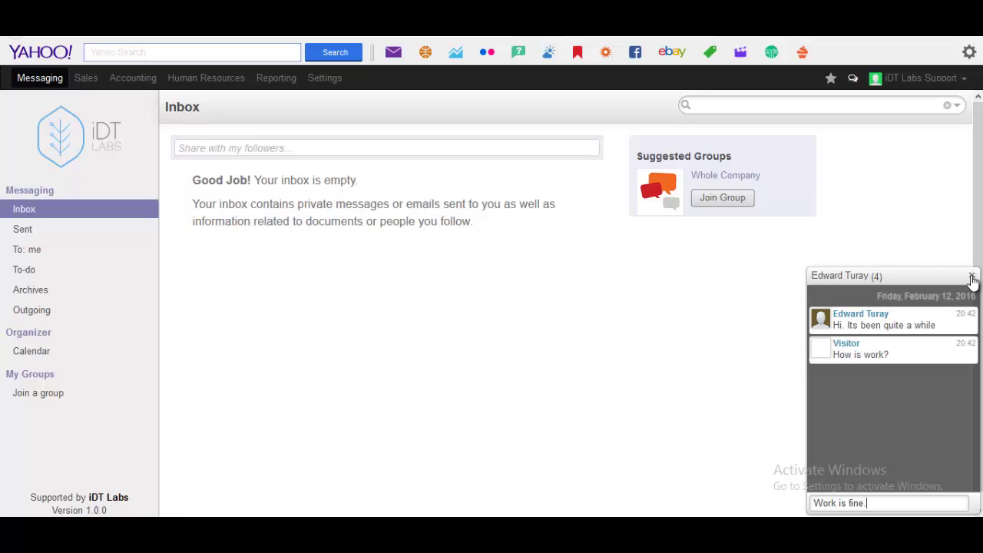
{"action": "key", "text": "Return"}
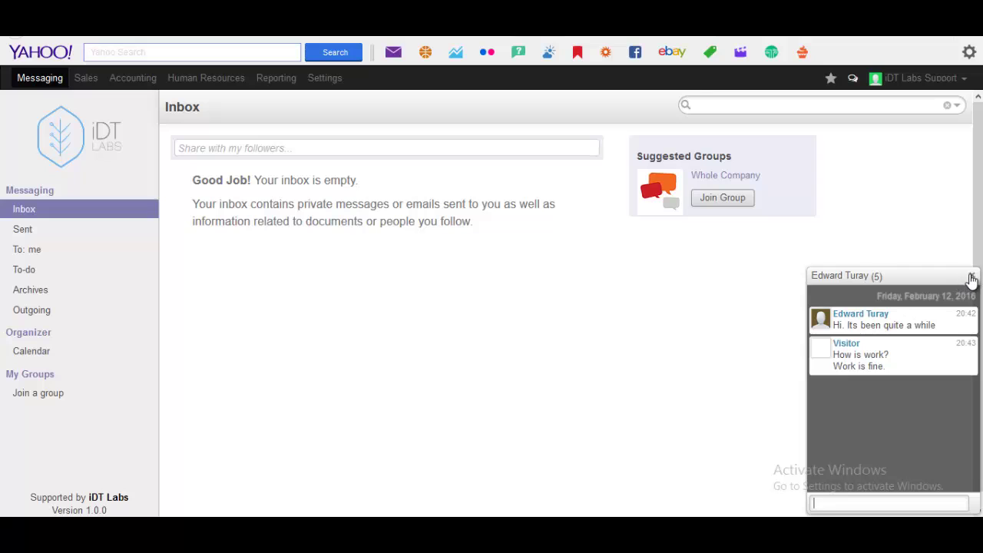
{"action": "left_click", "coordinate": [971, 277]}
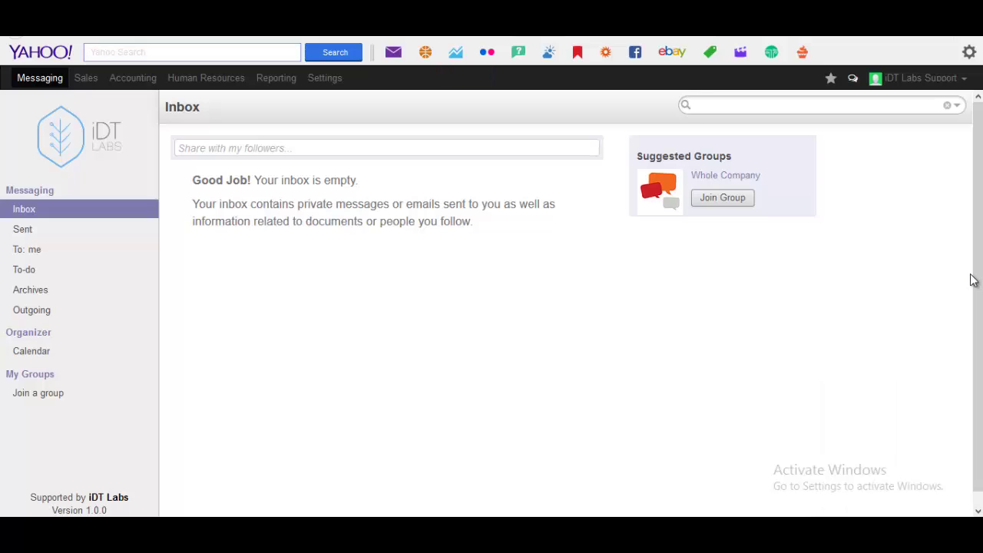